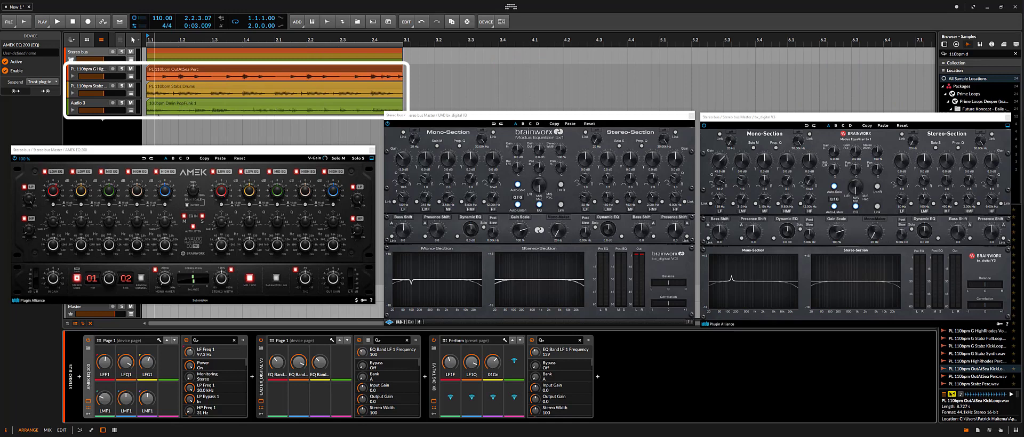
- Select the Stereo bus, start playback and lower the AMEK low-band frequency to 63.8 Hz
left_click(95, 53)
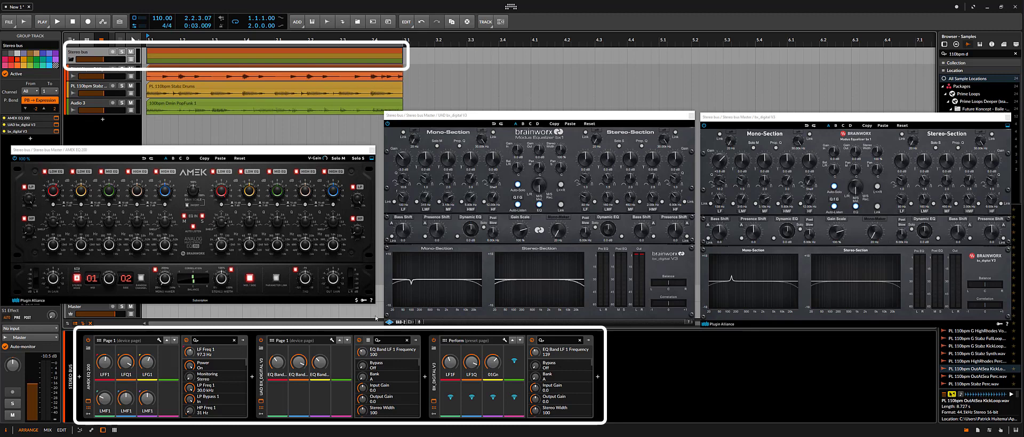
left_click(57, 21)
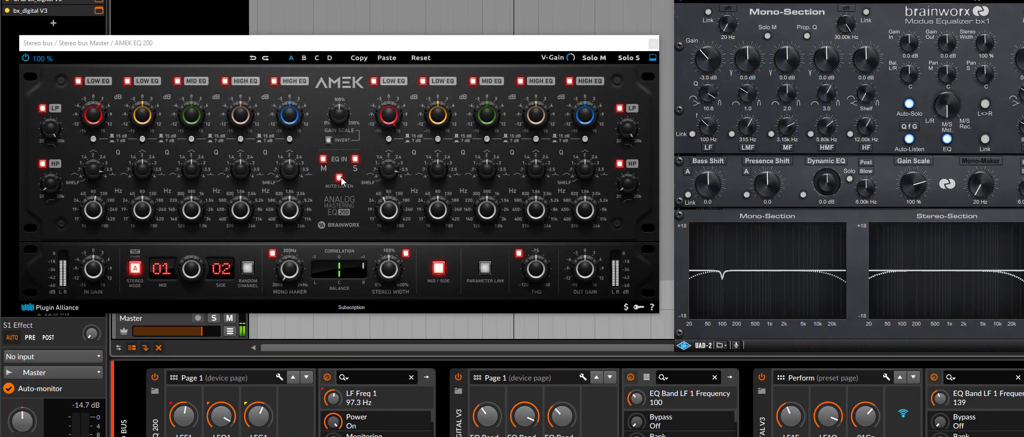
left_click(194, 228)
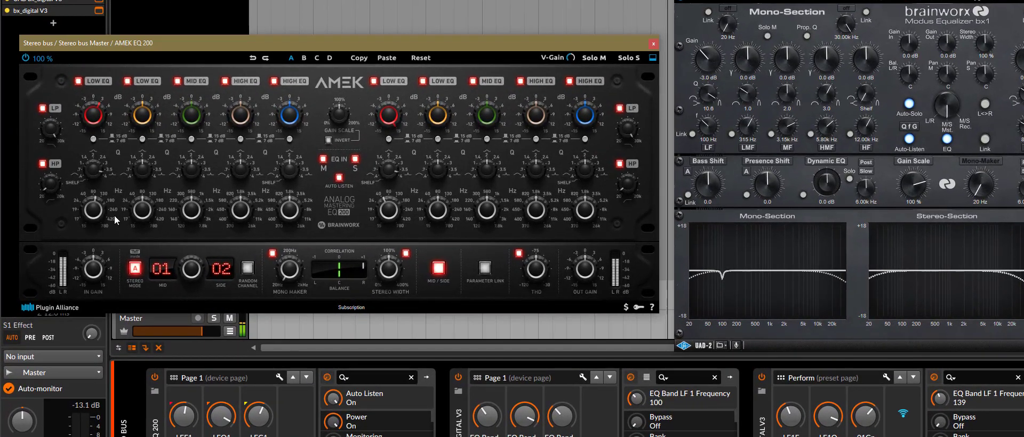
scroll(93, 210, "up", 2)
left_click_drag(80, 135, 83, 159)
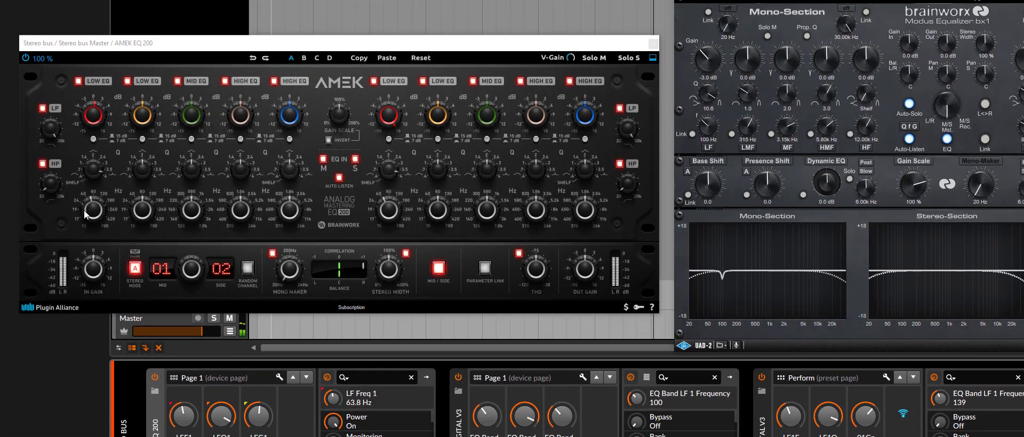
- Set the AMEK low band to 72.2 Hz, then sweep the UAD bx_digital low band up and back down
left_click_drag(94, 100, 84, 54)
left_click_drag(84, 163, 87, 203)
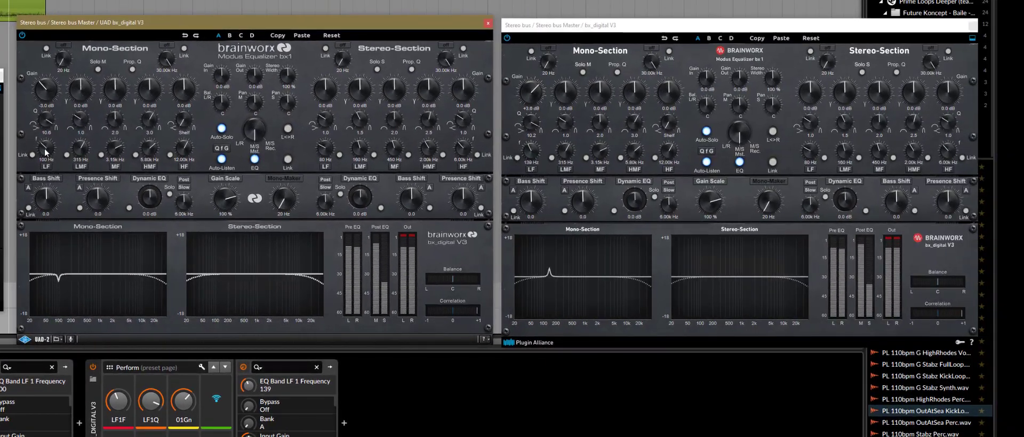
left_click_drag(374, 141, 373, 81)
mouse_move(43, 96)
left_mouse_down()
mouse_move(47, 158)
mouse_move(49, 133)
mouse_move(55, 148)
left_mouse_up()
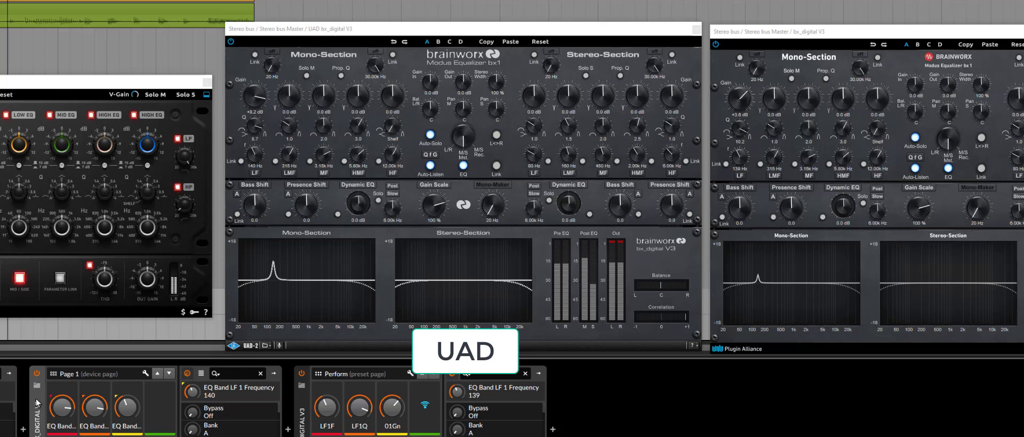
- Bring the UAD bx_digital V3 window forward, then the Plugin Alliance bx_digital V3 window
left_click(335, 29)
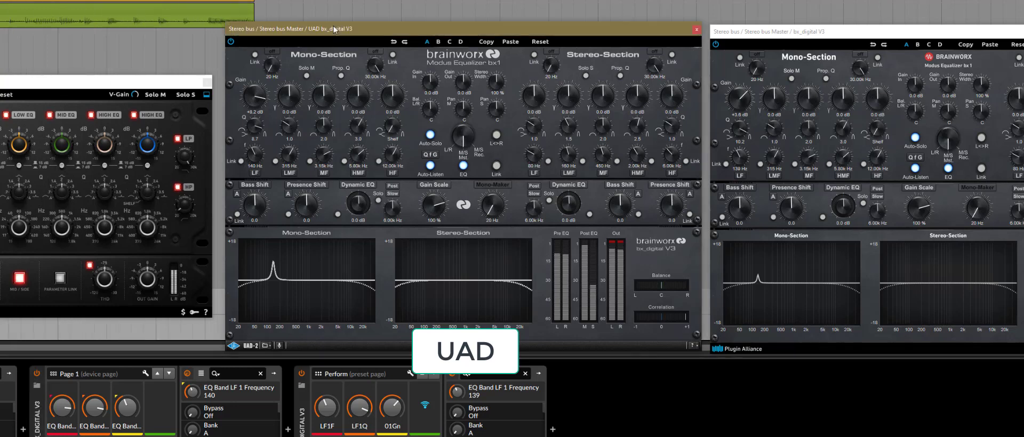
left_click(780, 34)
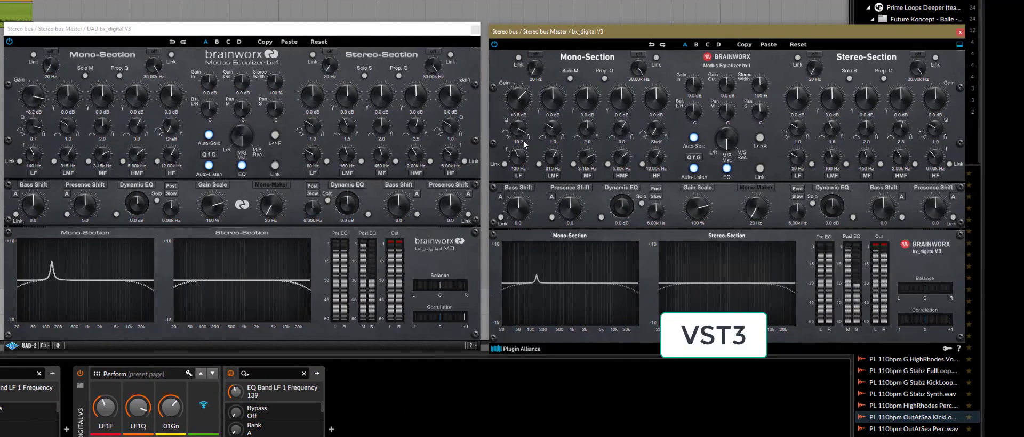
- Refocus the device chain and push the Plugin Alliance bx_digital V3 LF frequency up to 2.00k Hz
left_click(221, 384)
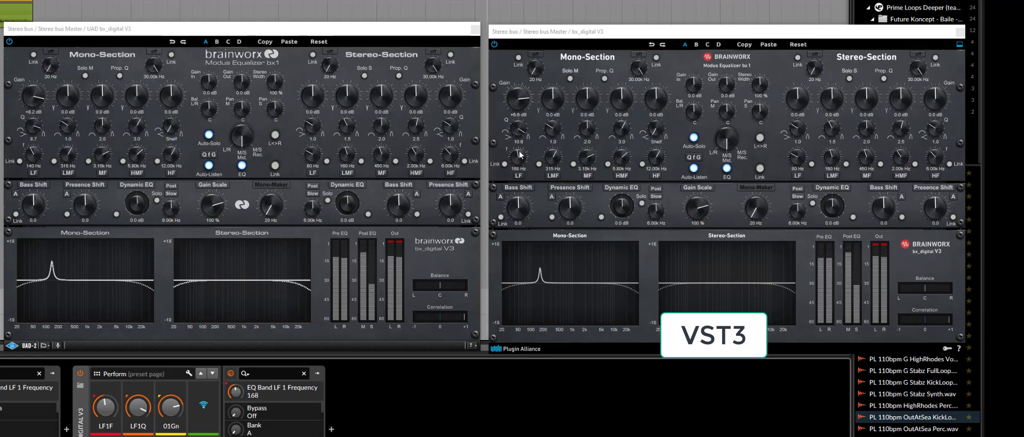
mouse_move(520, 155)
left_mouse_down()
mouse_move(520, 104)
mouse_move(520, 157)
left_mouse_up()
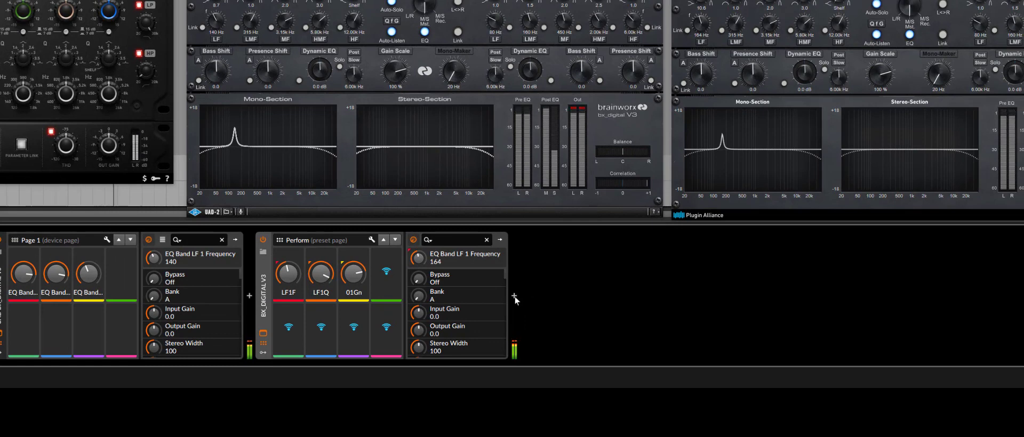
- Search the device browser at the chain's end for 'bx' to add bx_meter
left_click(514, 297)
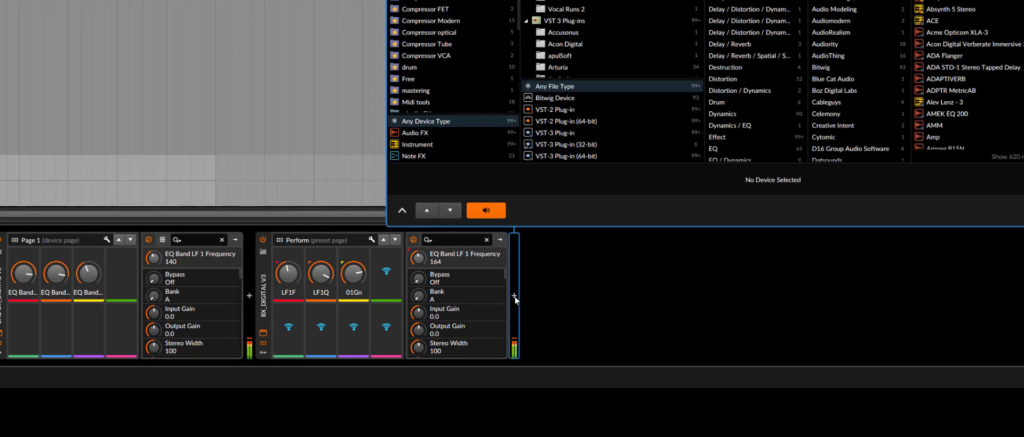
type("bx")
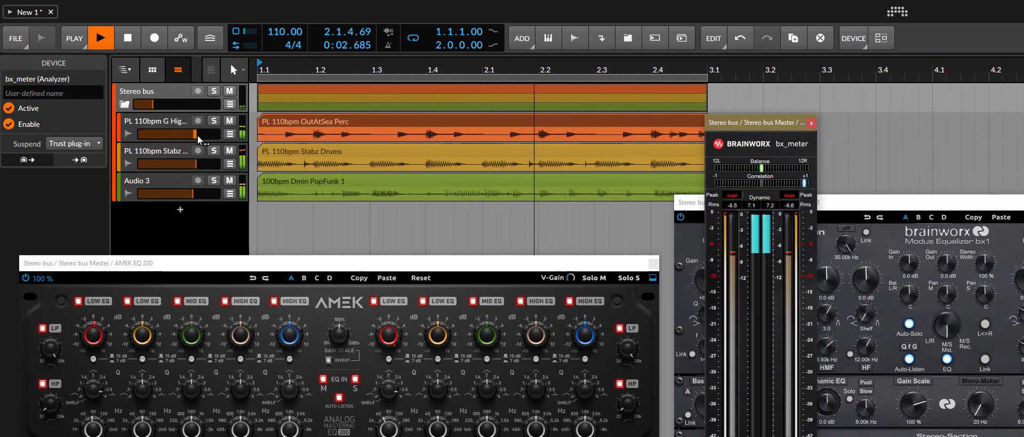
- Pull down the G Hig, Stabz Drums and Audio 3 volumes, leaving Stabz Drums at -10.4 dB
left_click_drag(25, 134, 25, 169)
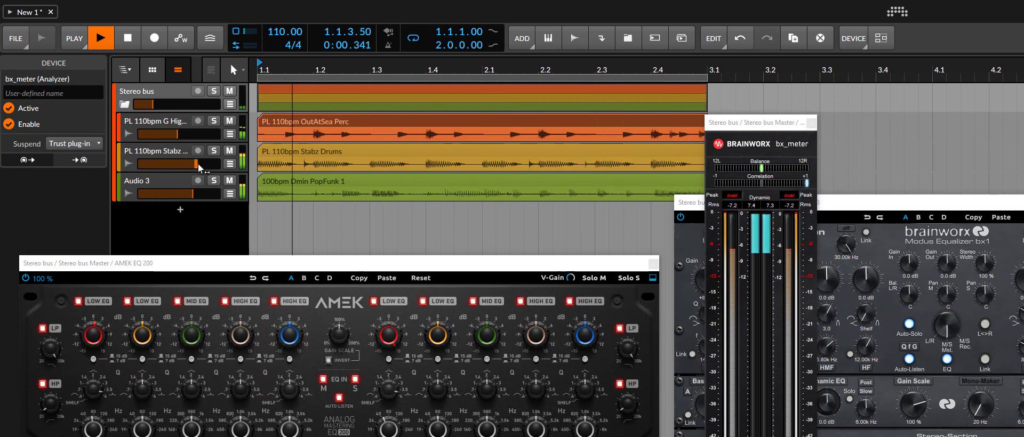
left_click_drag(200, 169, 197, 224)
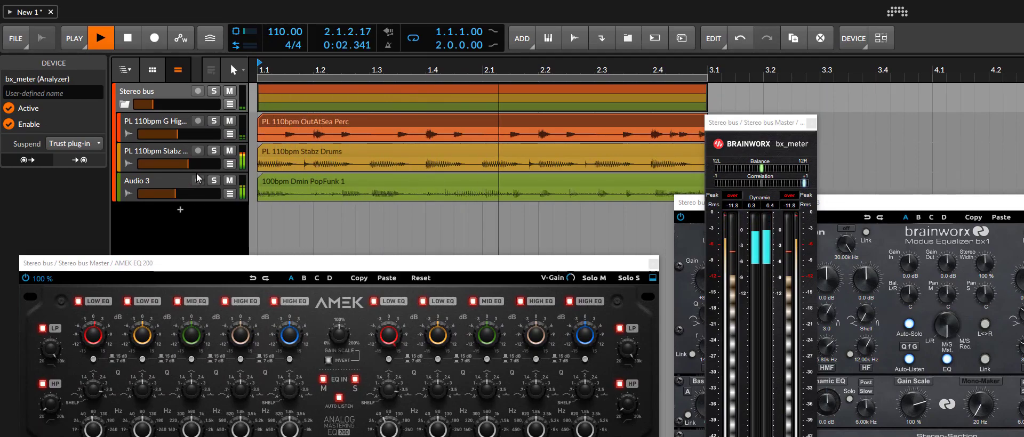
left_click_drag(195, 166, 195, 175)
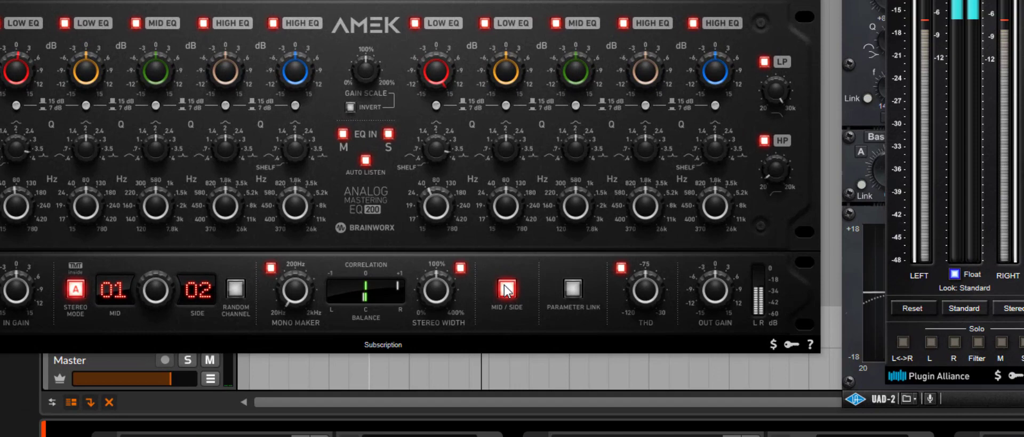
left_click(496, 390)
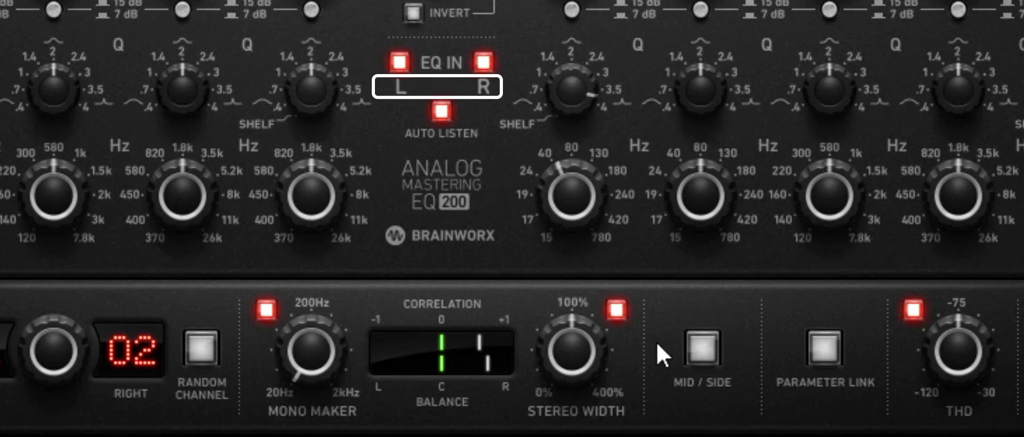
left_click(698, 352)
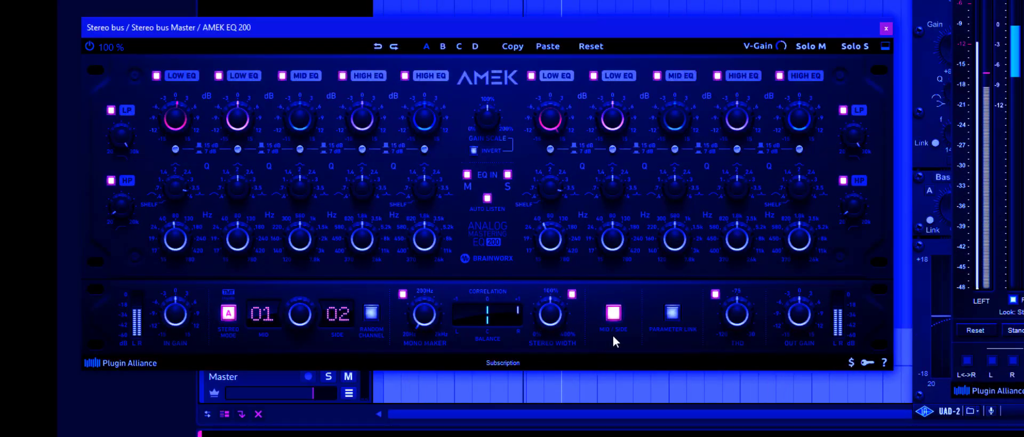
left_click(613, 314)
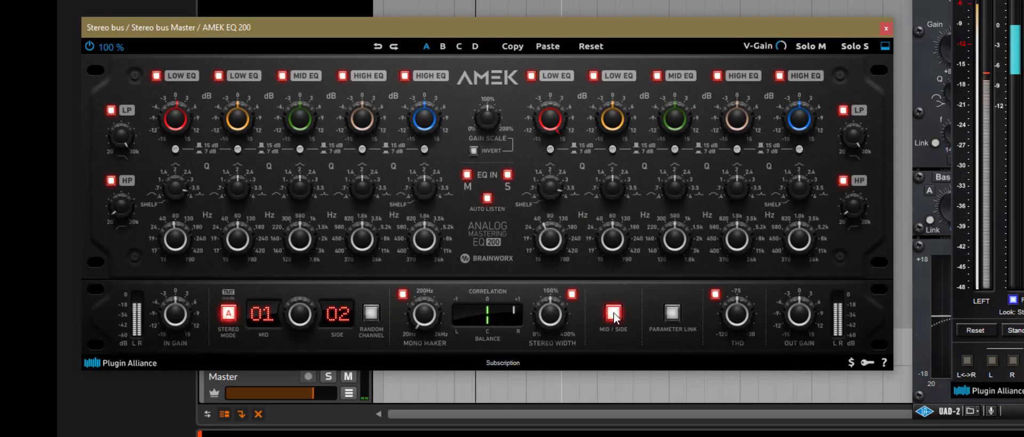
left_click(614, 316)
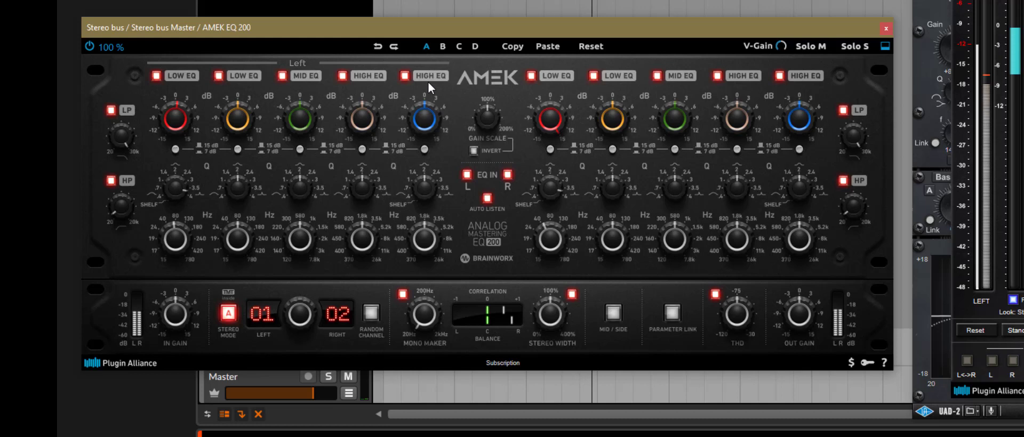
left_click(617, 318)
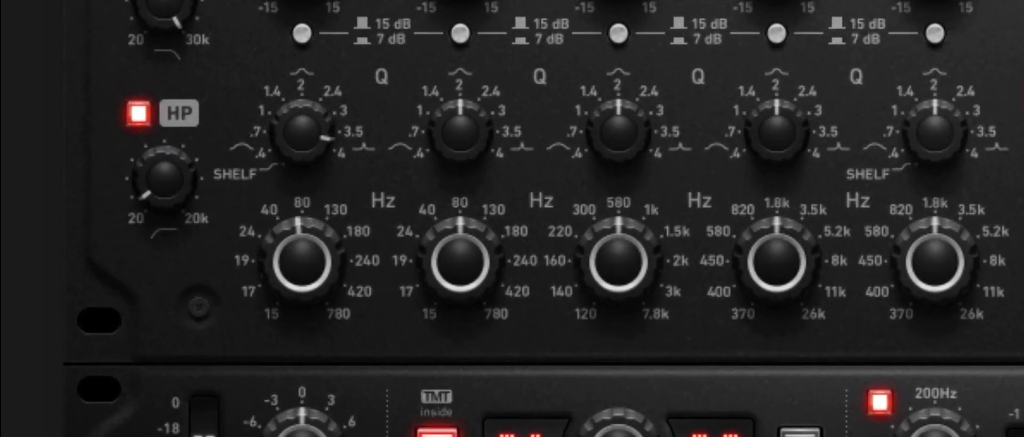
- Sweep the AMEK high-pass frequency to audition it, then settle it just above 20 Hz
left_click_drag(153, 182, 179, 344)
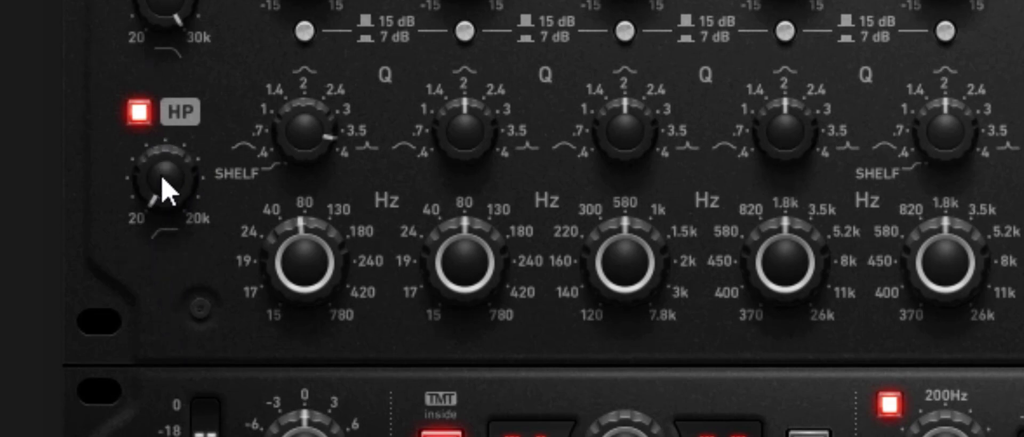
mouse_move(164, 167)
left_click_drag(163, 166, 172, 280)
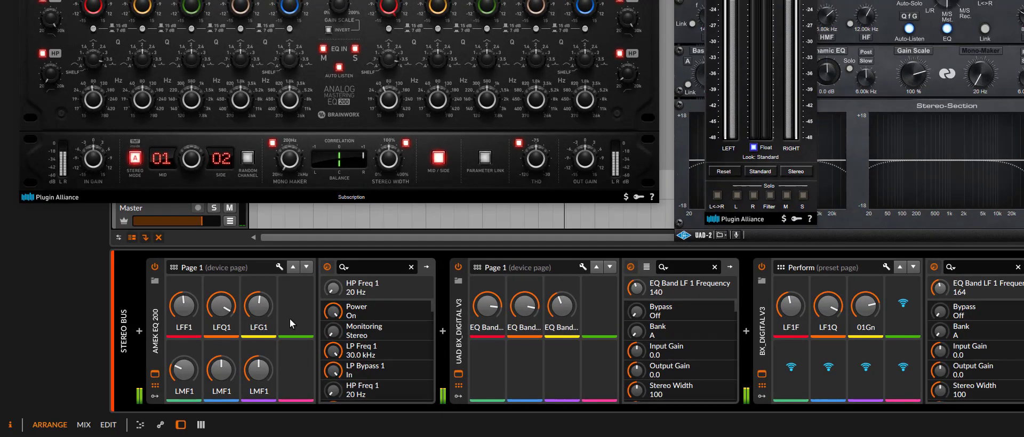
- Map the AMEK high-pass frequency to the fourth remote slot as HPF1 and save the page
left_click(278, 267)
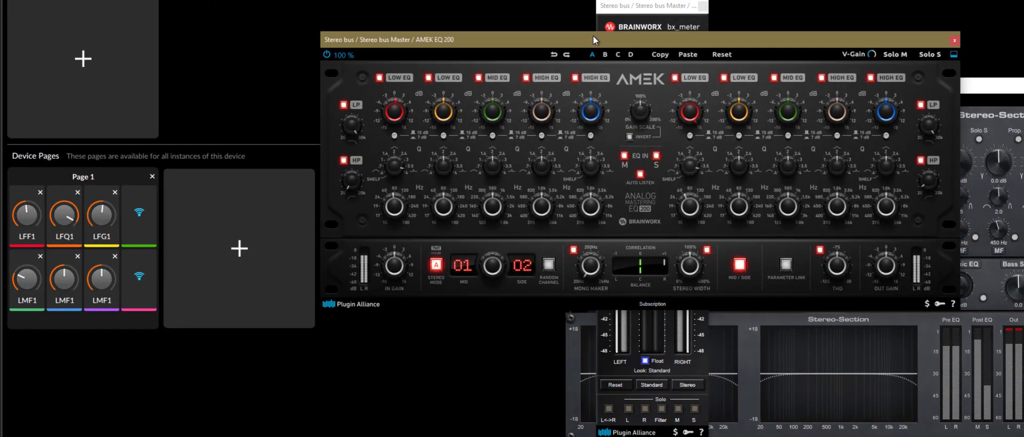
left_click_drag(592, 35, 547, 30)
left_click(153, 224)
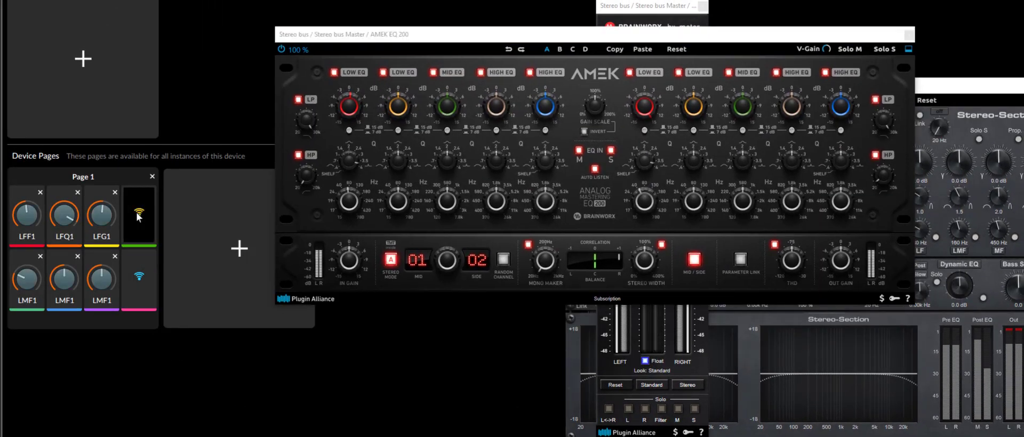
left_click(306, 178)
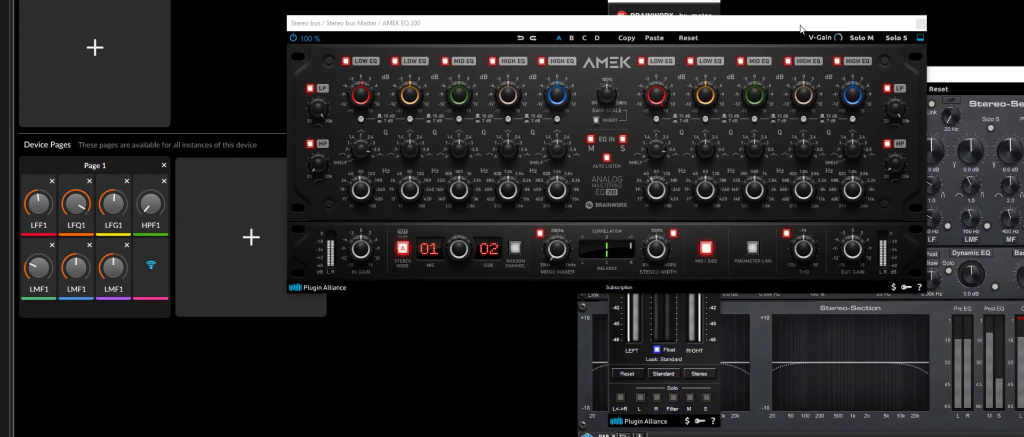
left_click_drag(770, 35, 470, 197)
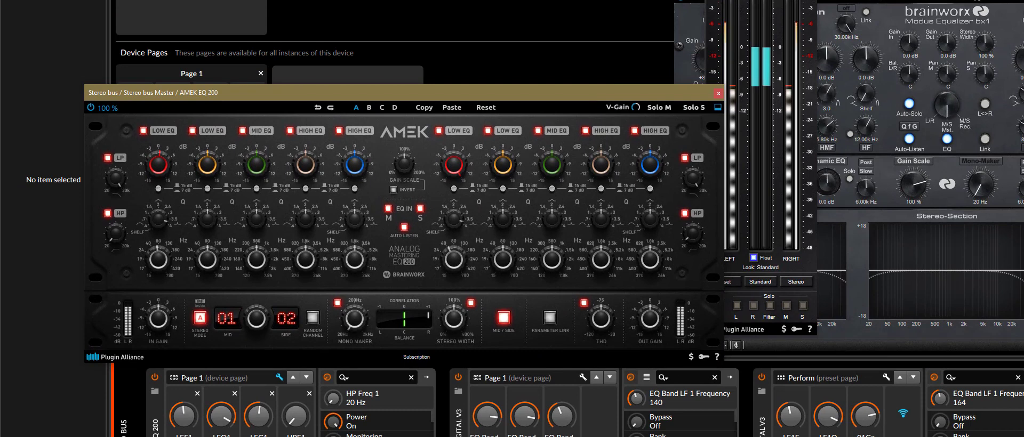
key("Escape")
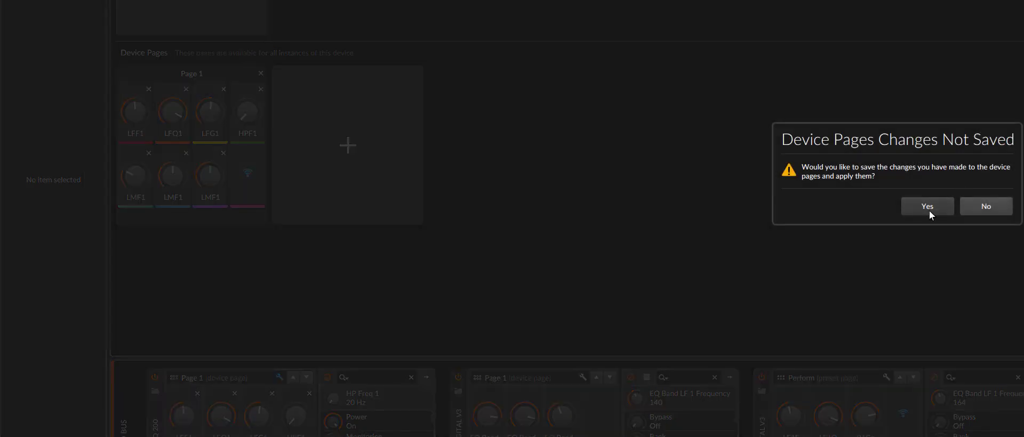
left_click(927, 209)
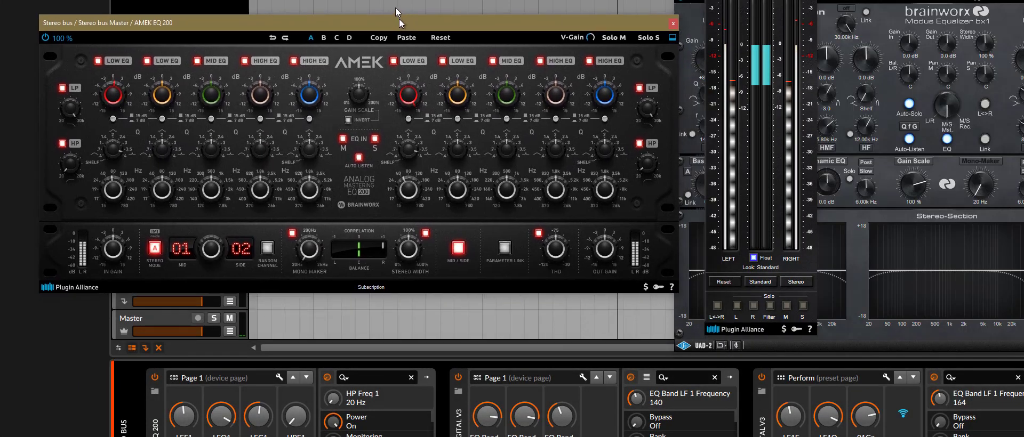
- Turn the HPF1 remote control and fine-tune the AMEK high-pass to 34 Hz
left_click_drag(302, 433, 303, 430)
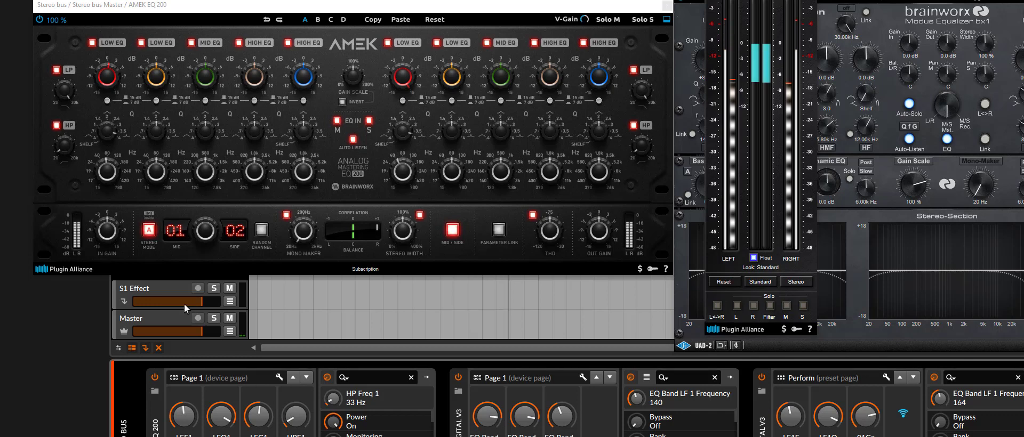
left_click_drag(58, 148, 79, 187)
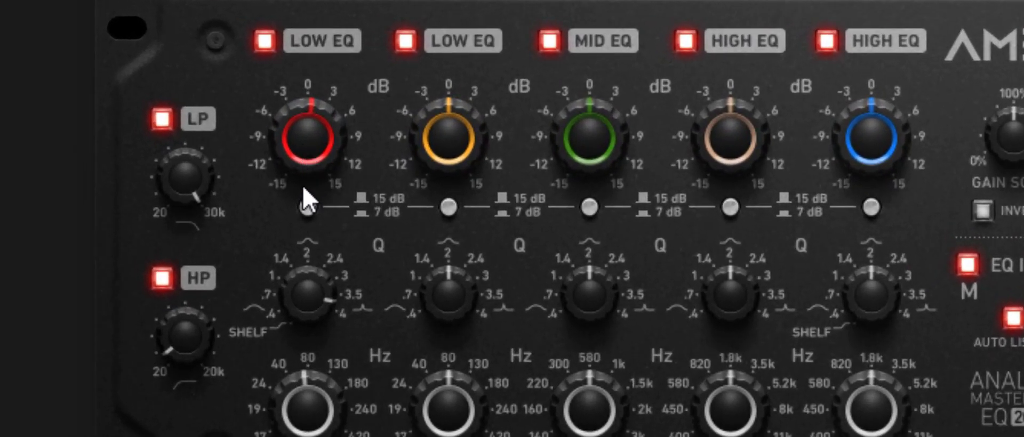
- Compare the first low band's 7 dB and 15 dB ranges with boosts, leaving it on 7 dB
left_click(307, 207)
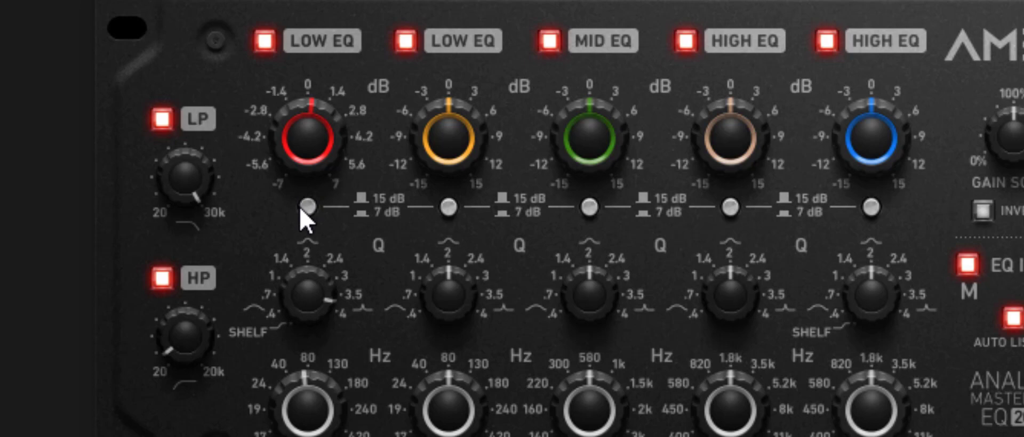
left_click_drag(308, 149, 251, 66)
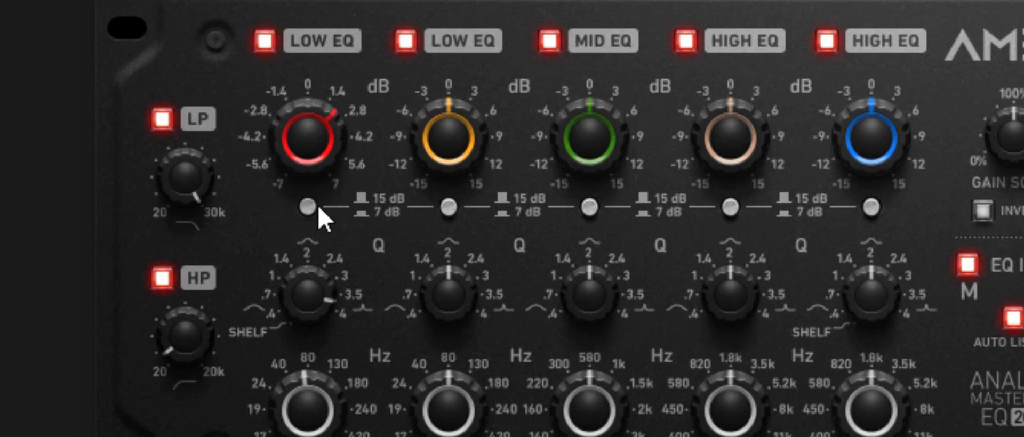
left_click(308, 208)
mouse_move(315, 161)
left_mouse_down()
mouse_move(297, 85)
mouse_move(296, 9)
mouse_move(294, 139)
mouse_move(275, 170)
mouse_move(285, 147)
mouse_move(285, 159)
mouse_move(300, 151)
mouse_move(302, 171)
left_mouse_up()
left_click(309, 209)
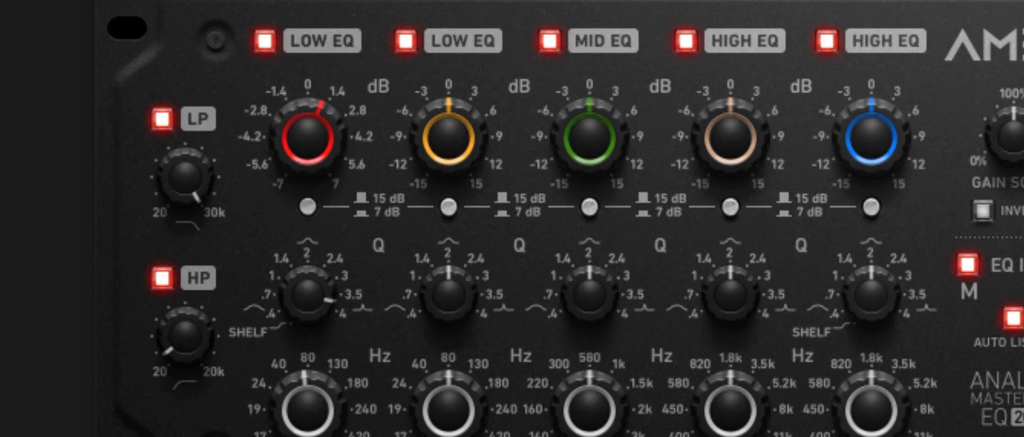